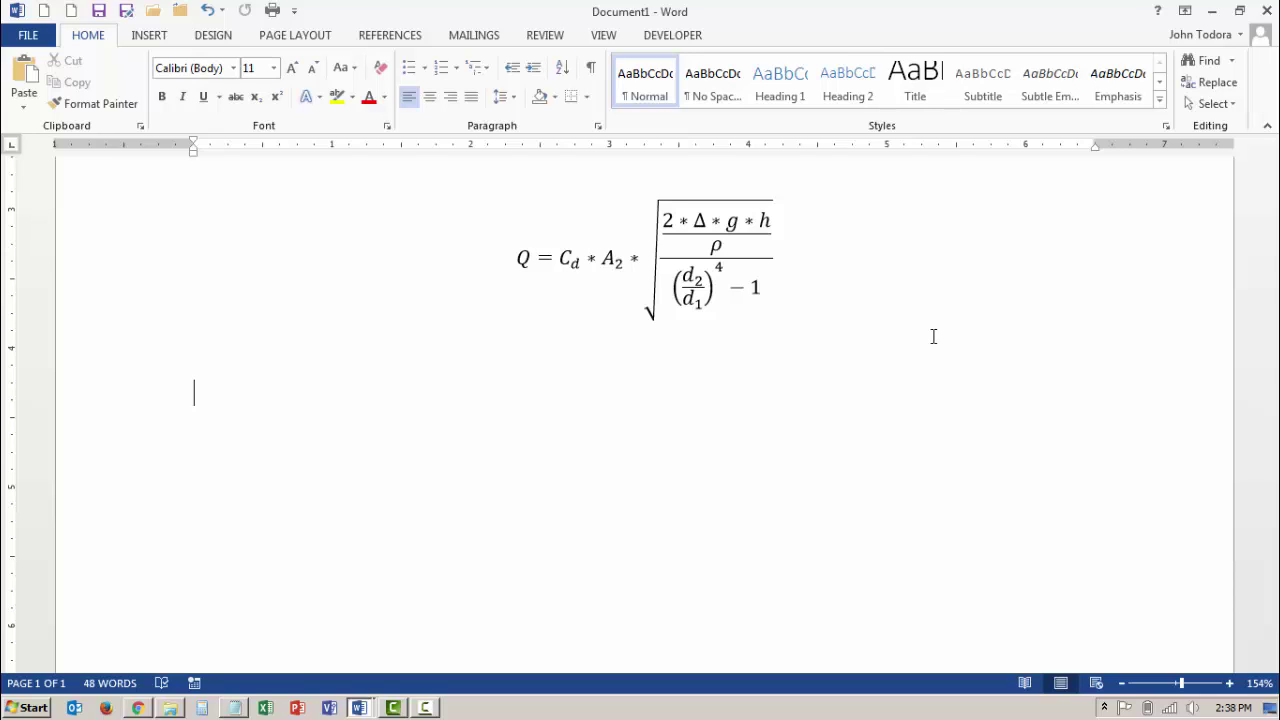
# Step: Insert a new blank equation on the empty line below the existing flow equation
pyautogui.press('Return')
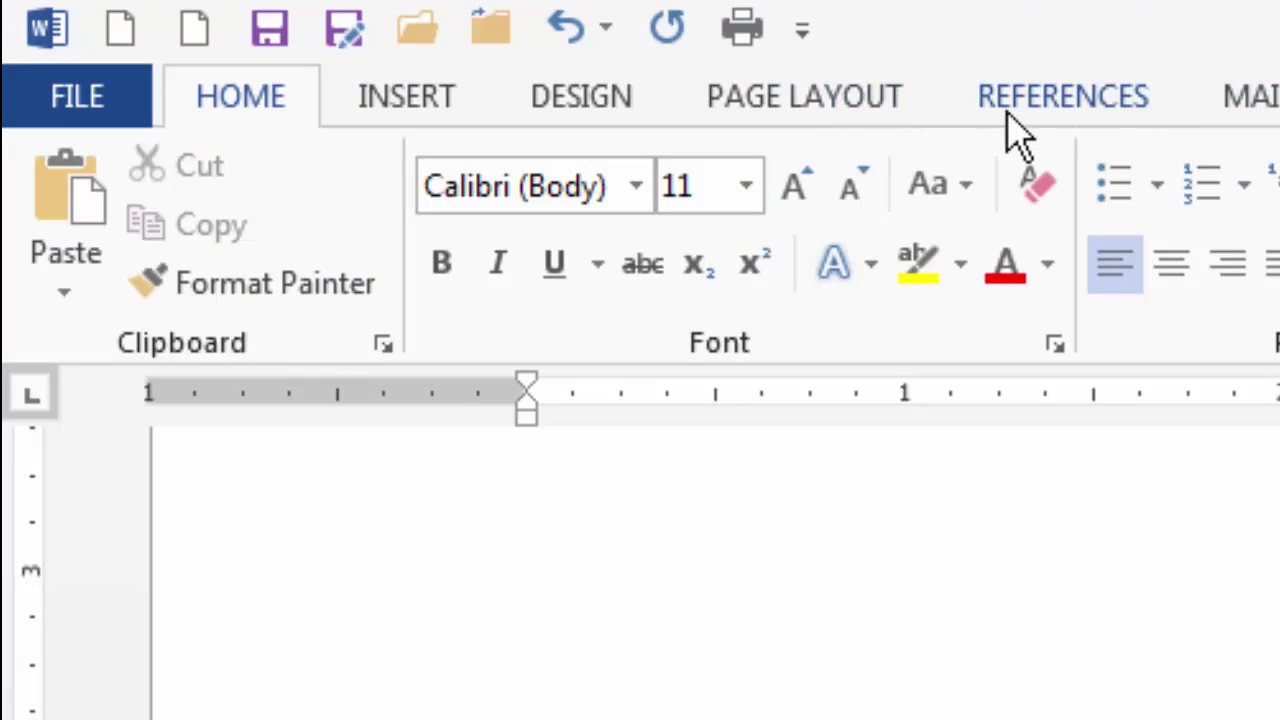
pyautogui.click(408, 98)
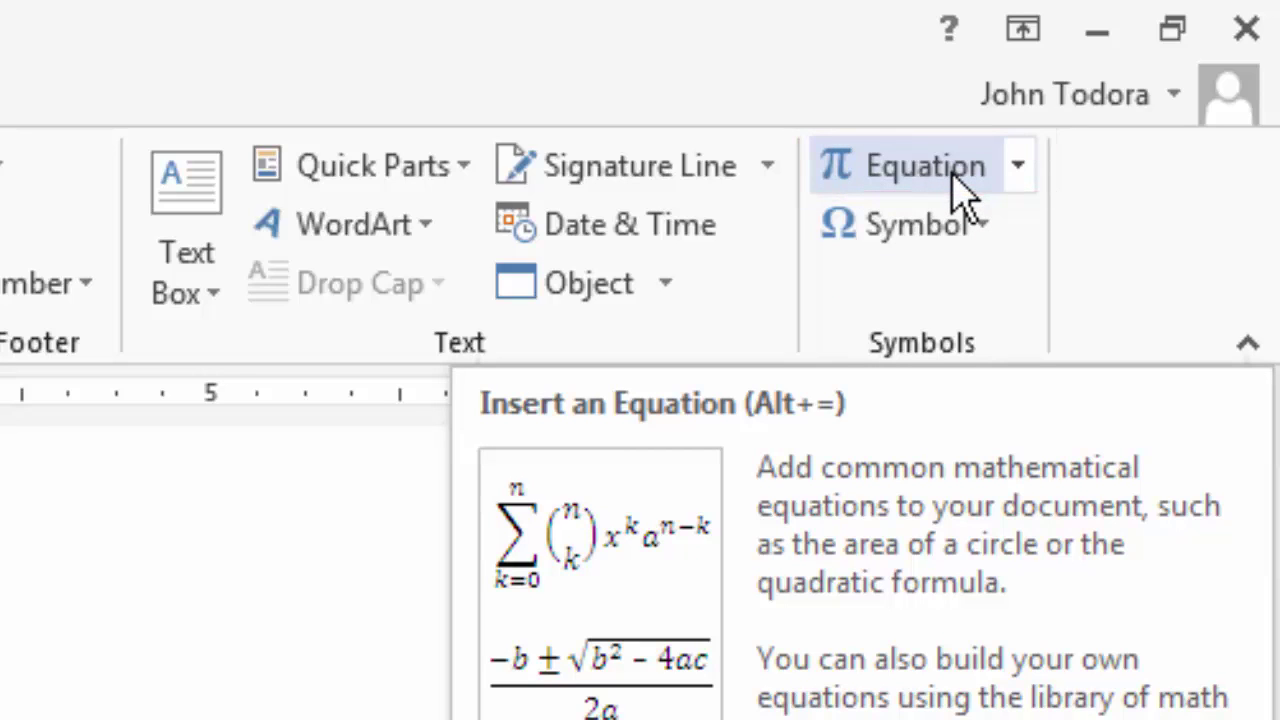
pyautogui.click(1016, 168)
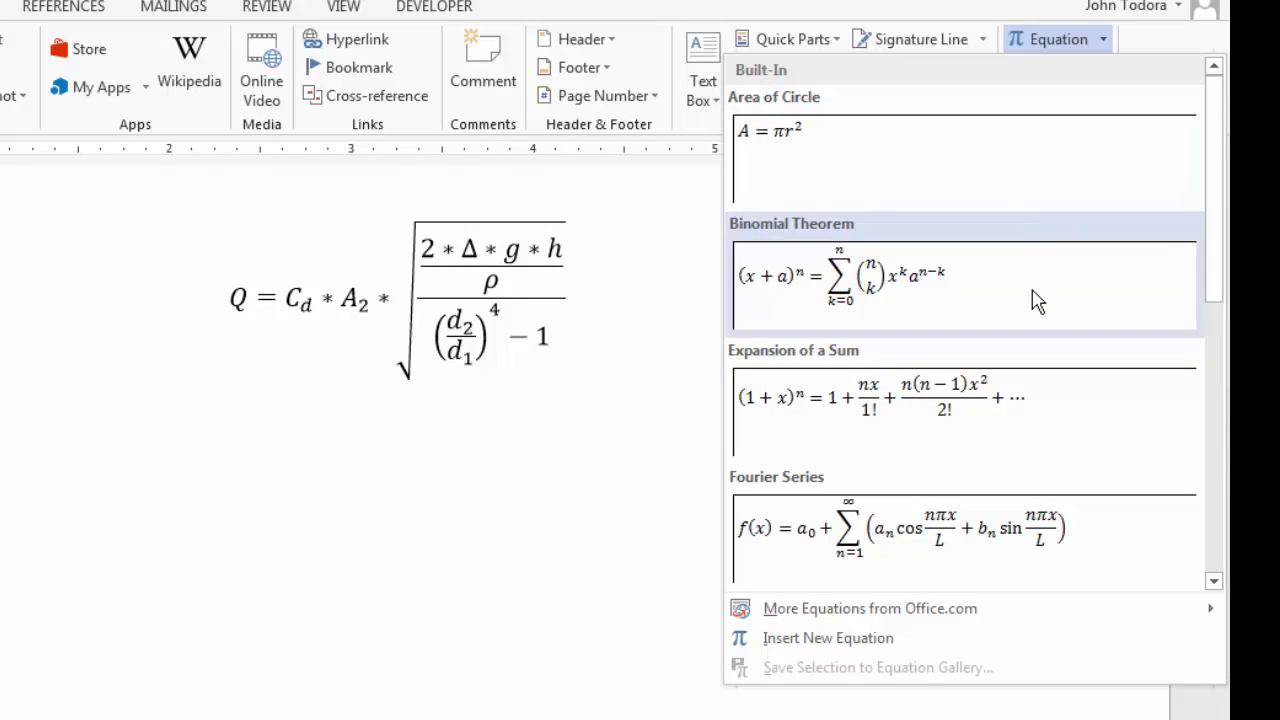
pyautogui.moveTo(1214, 172); pyautogui.dragTo(1200, 471)
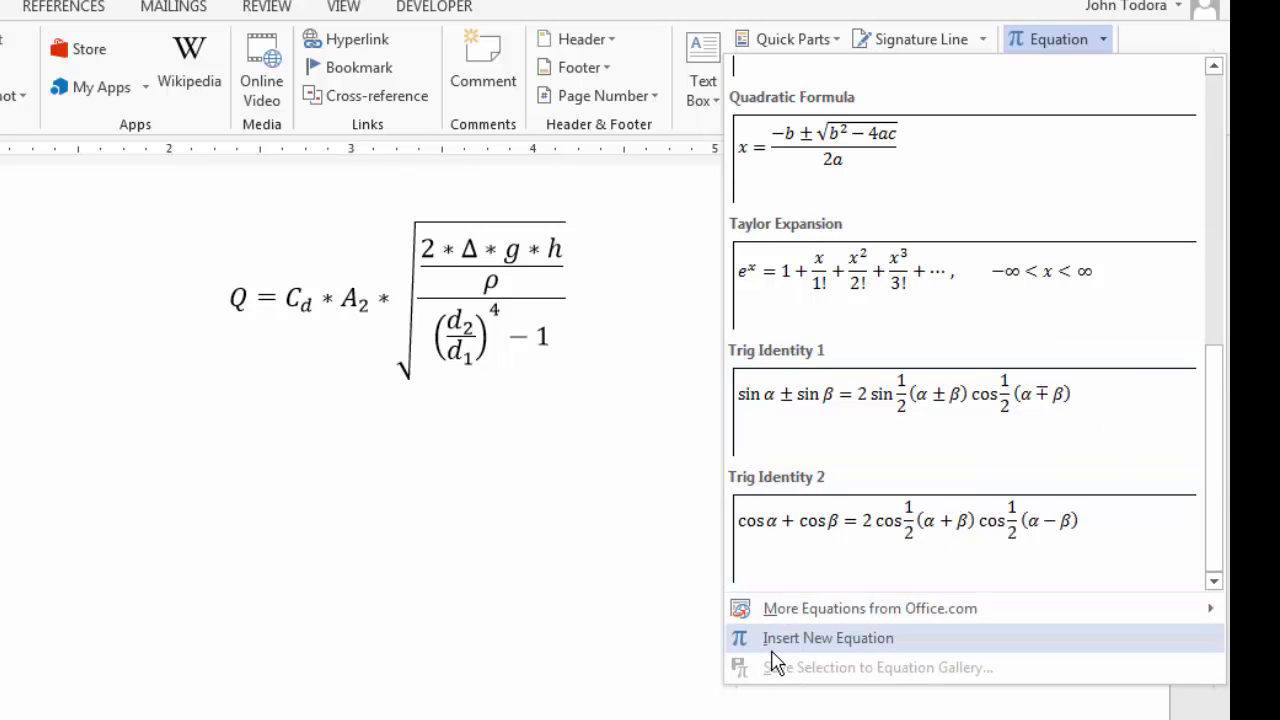
pyautogui.click(826, 640)
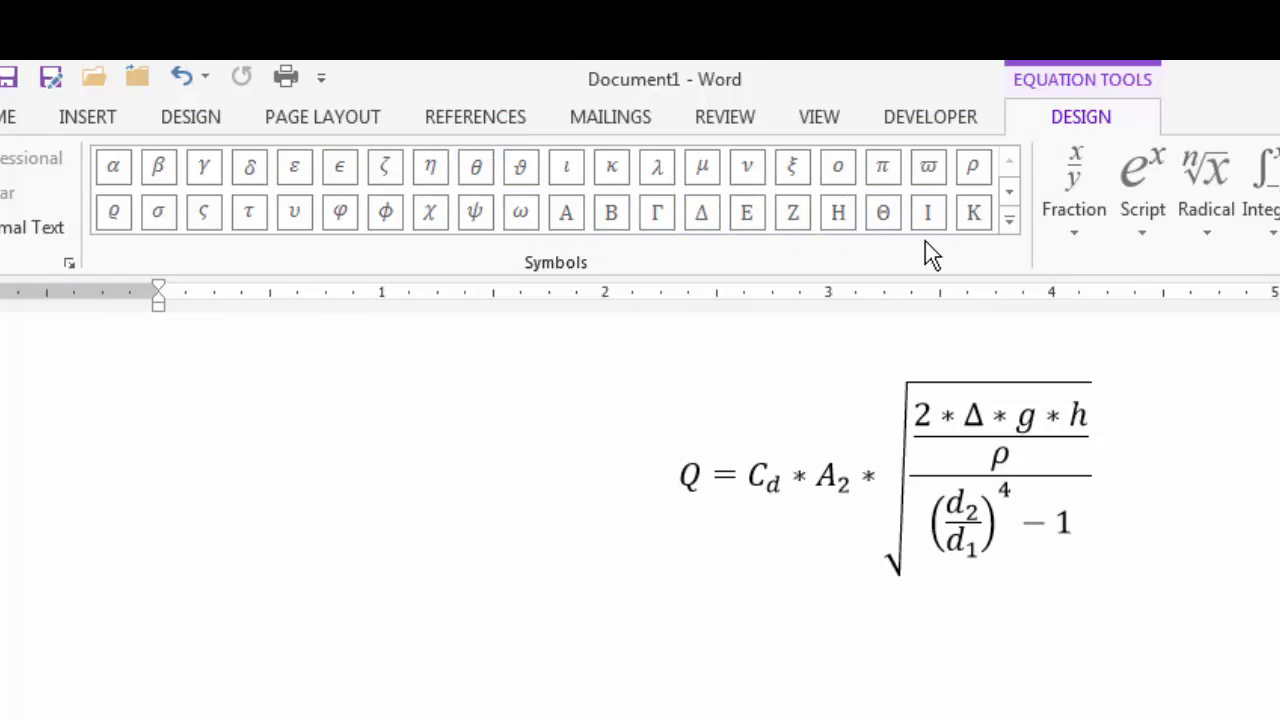
# Step: Switch the equation symbol gallery from Greek Letters to the Basic Math set
pyautogui.click(1010, 222)
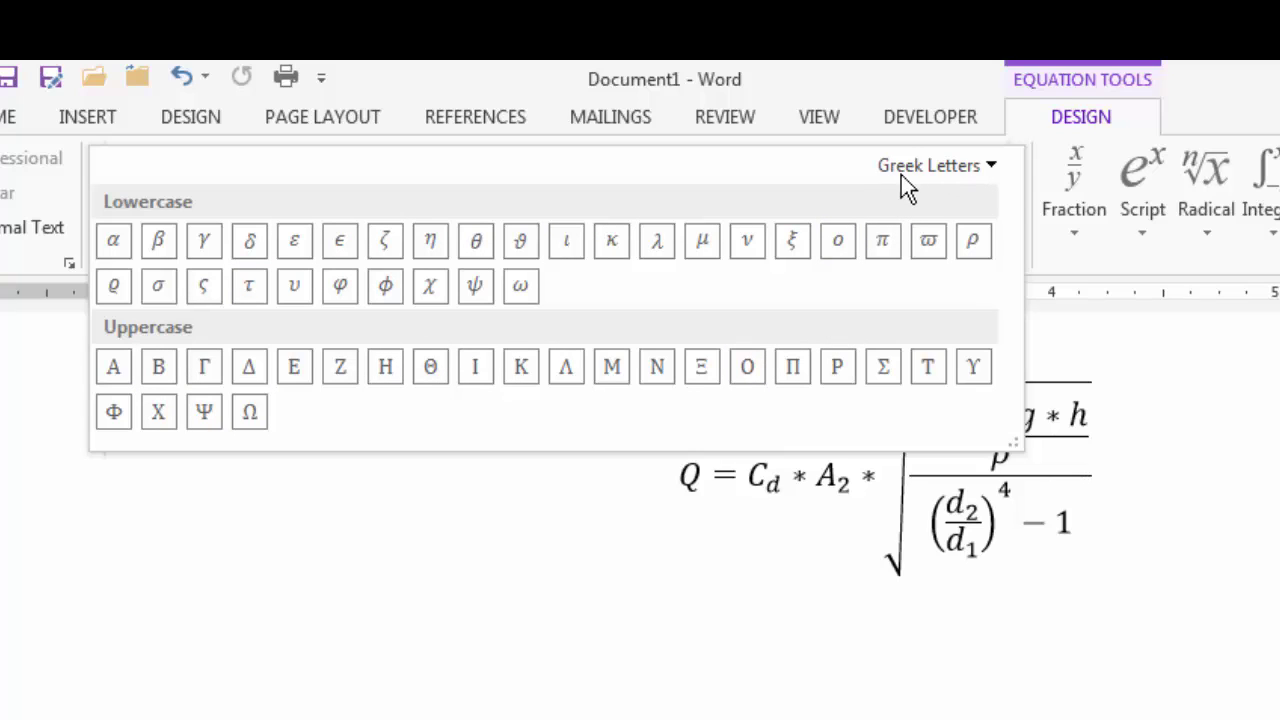
pyautogui.click(991, 166)
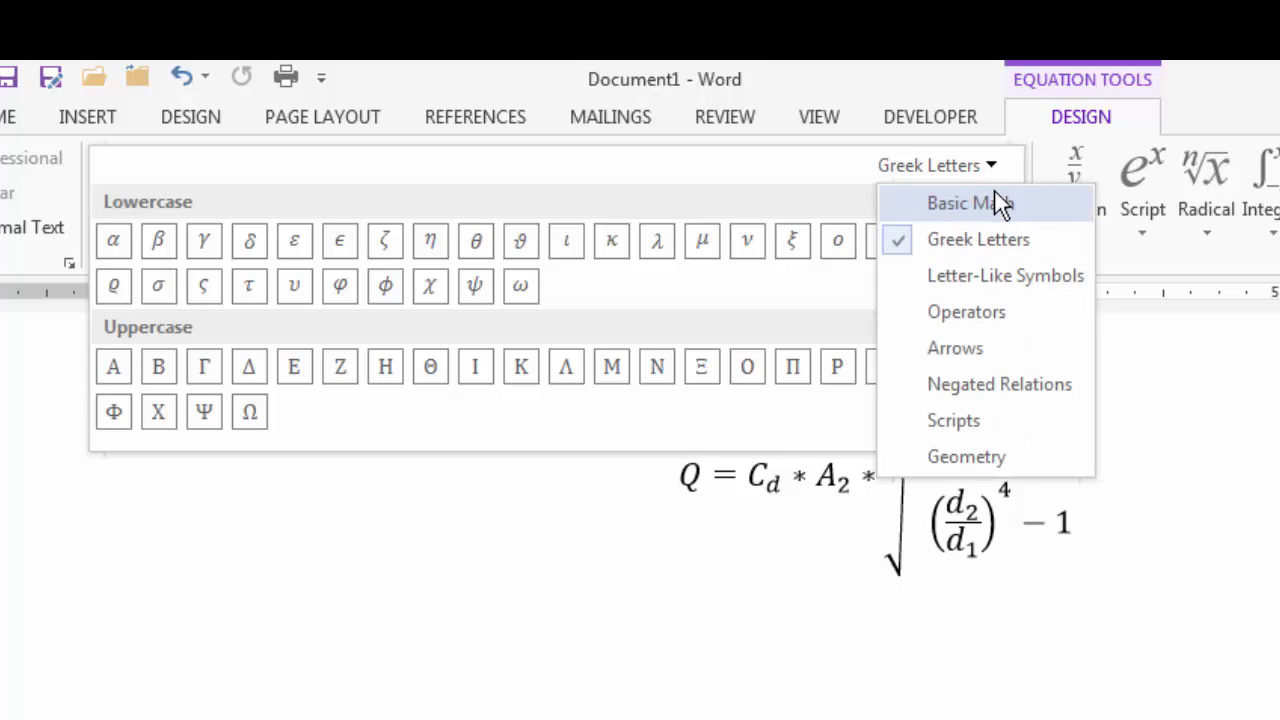
pyautogui.click(1000, 205)
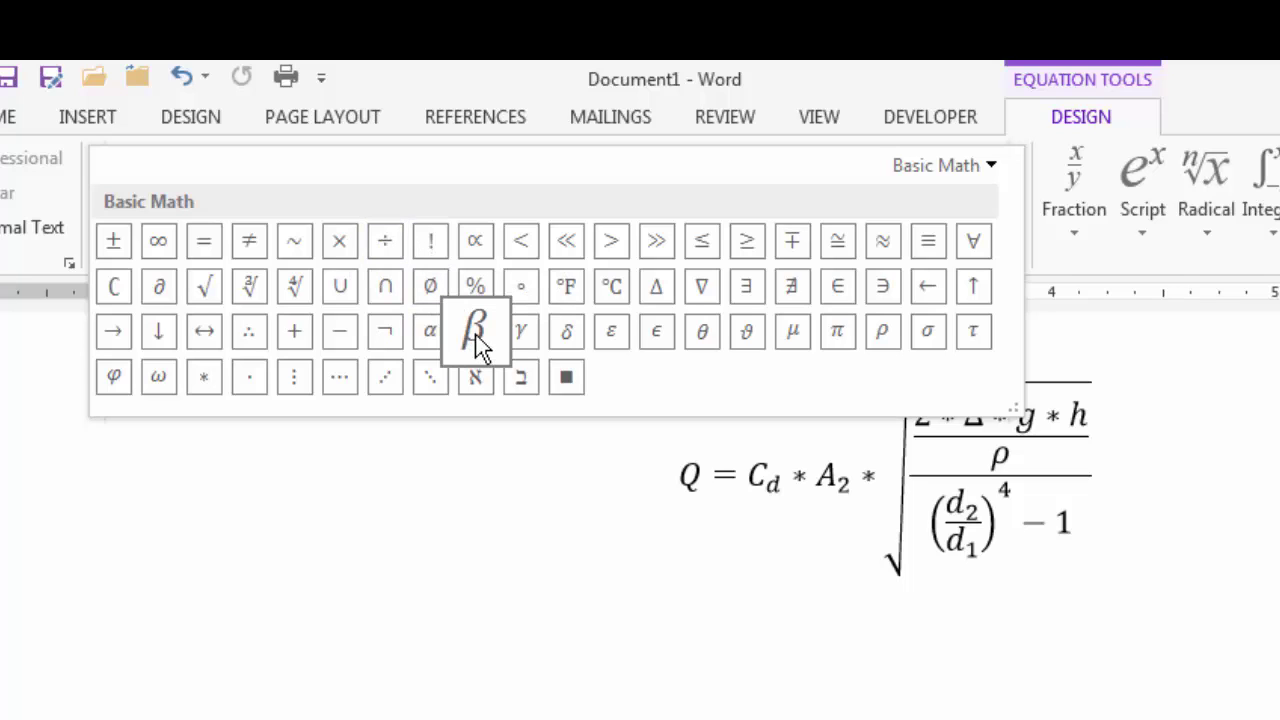
pyautogui.click(991, 166)
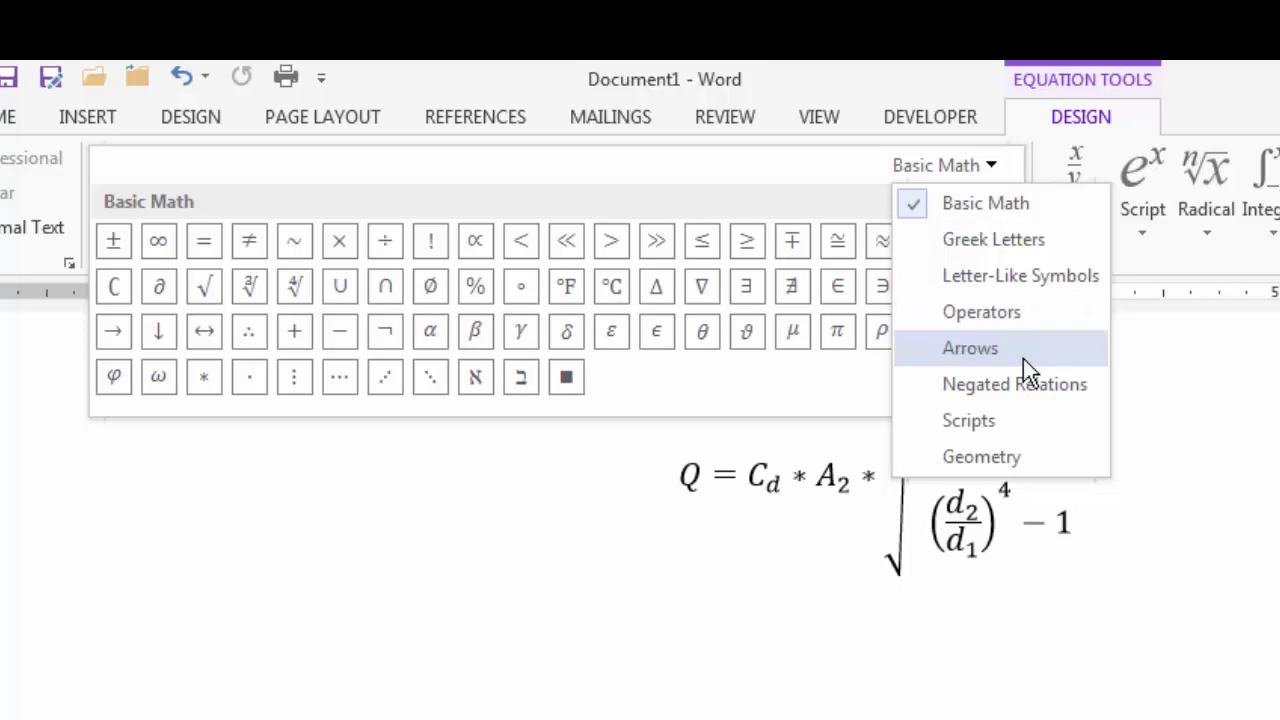
pyautogui.click(996, 203)
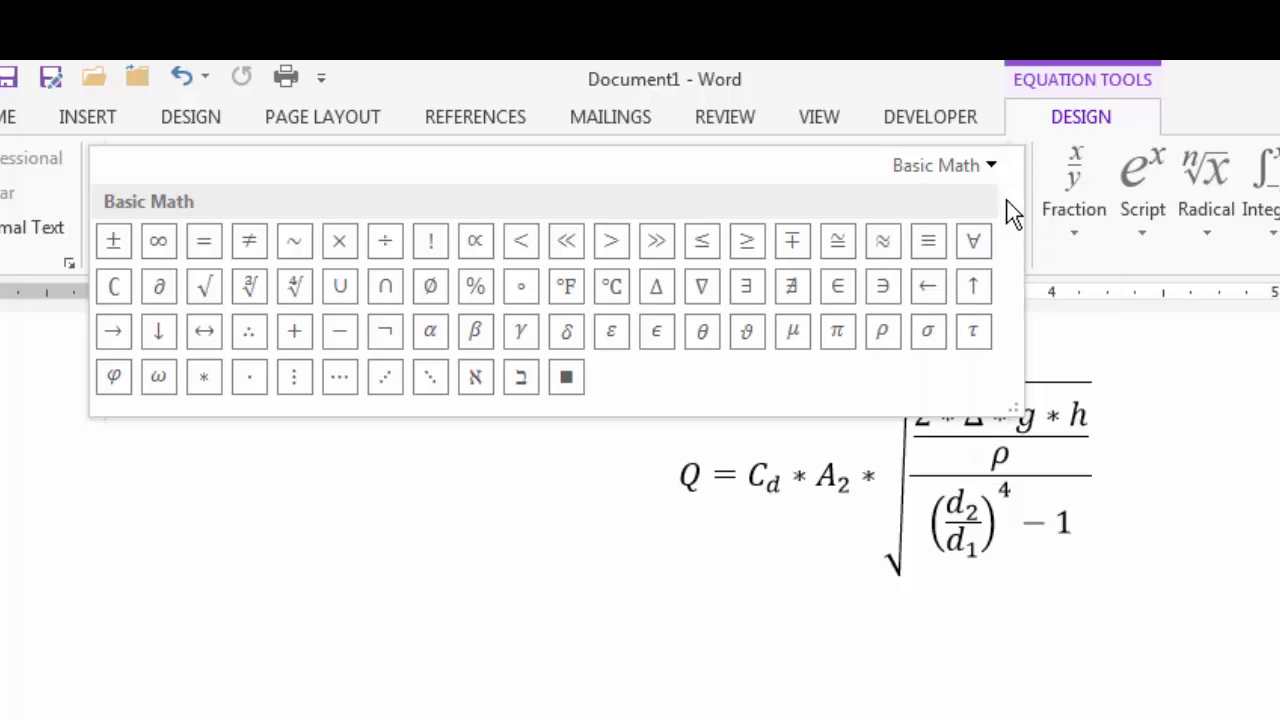
pyautogui.click(923, 167)
pyautogui.press('Escape')
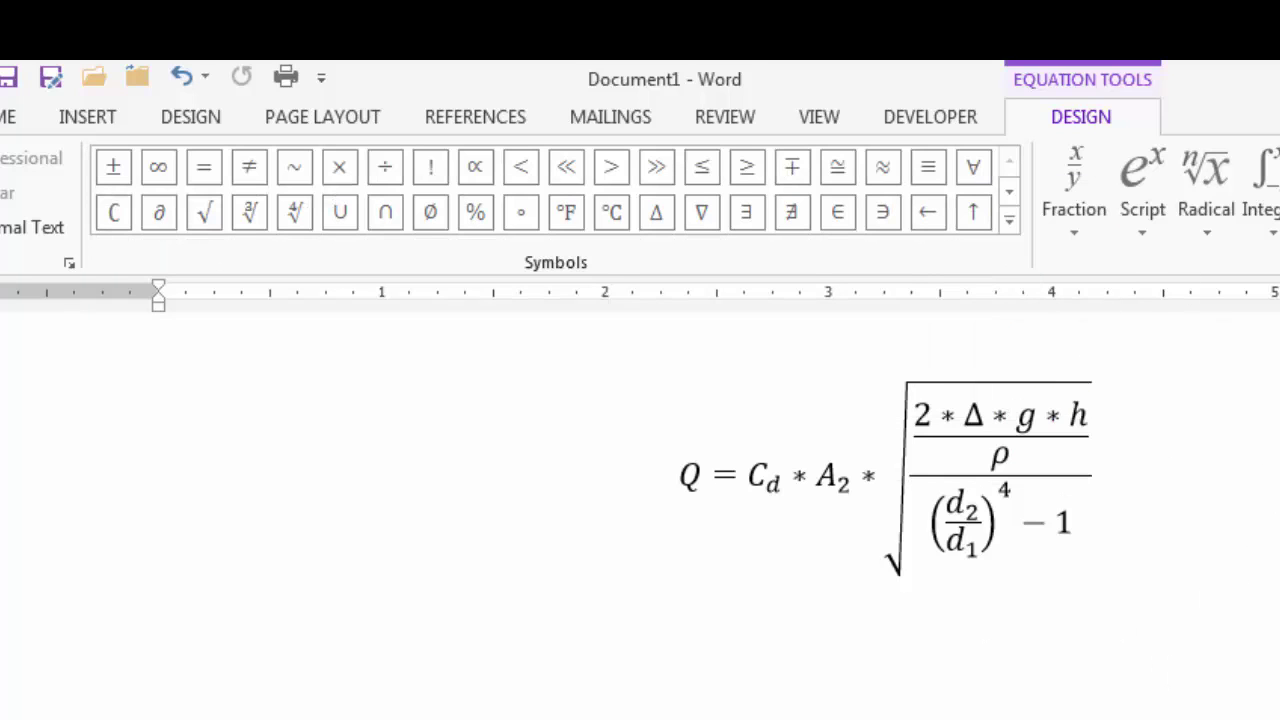
# Step: Begin the new equation in its empty placeholder with "Q ="
pyautogui.hotkey('alt', '=')
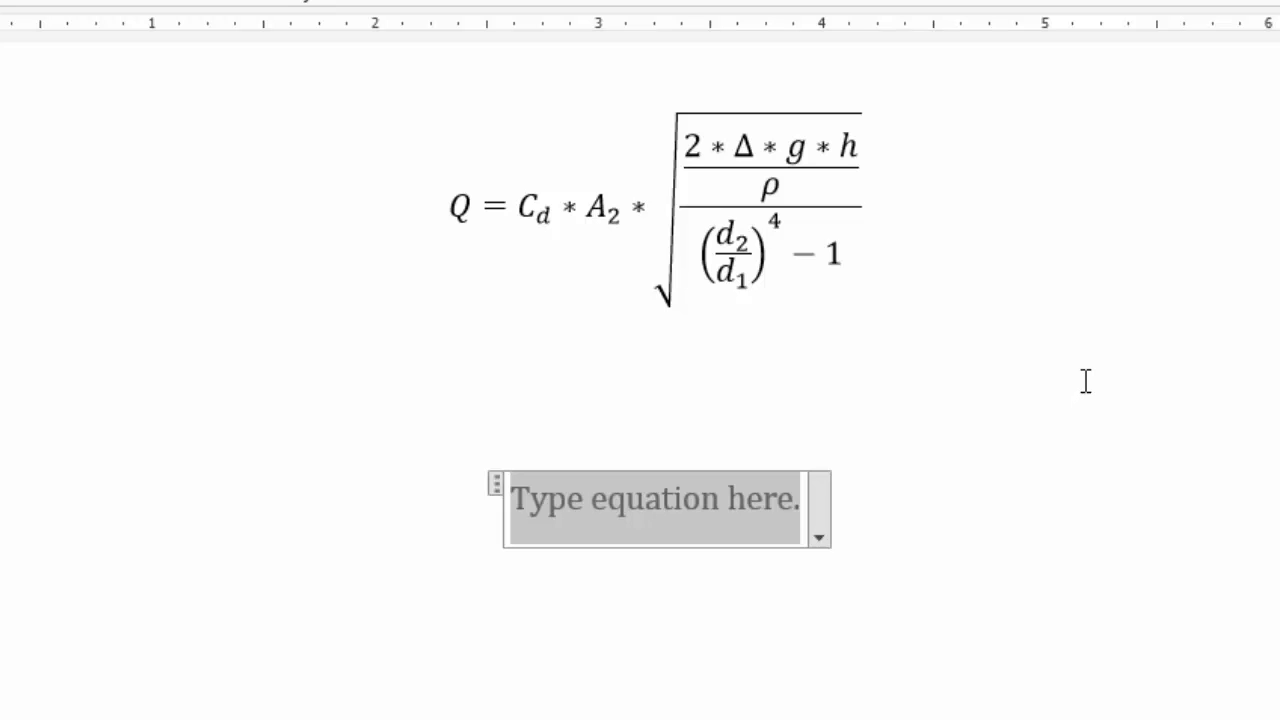
pyautogui.write('Q')
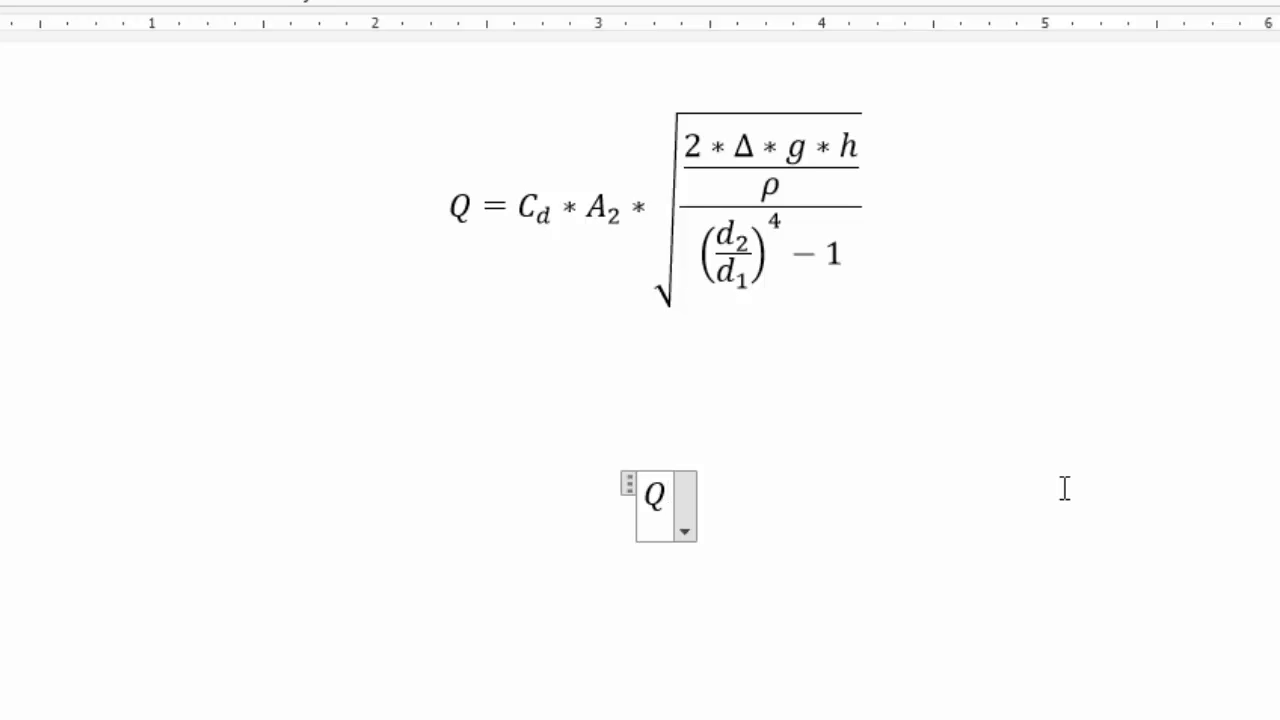
pyautogui.write('=')
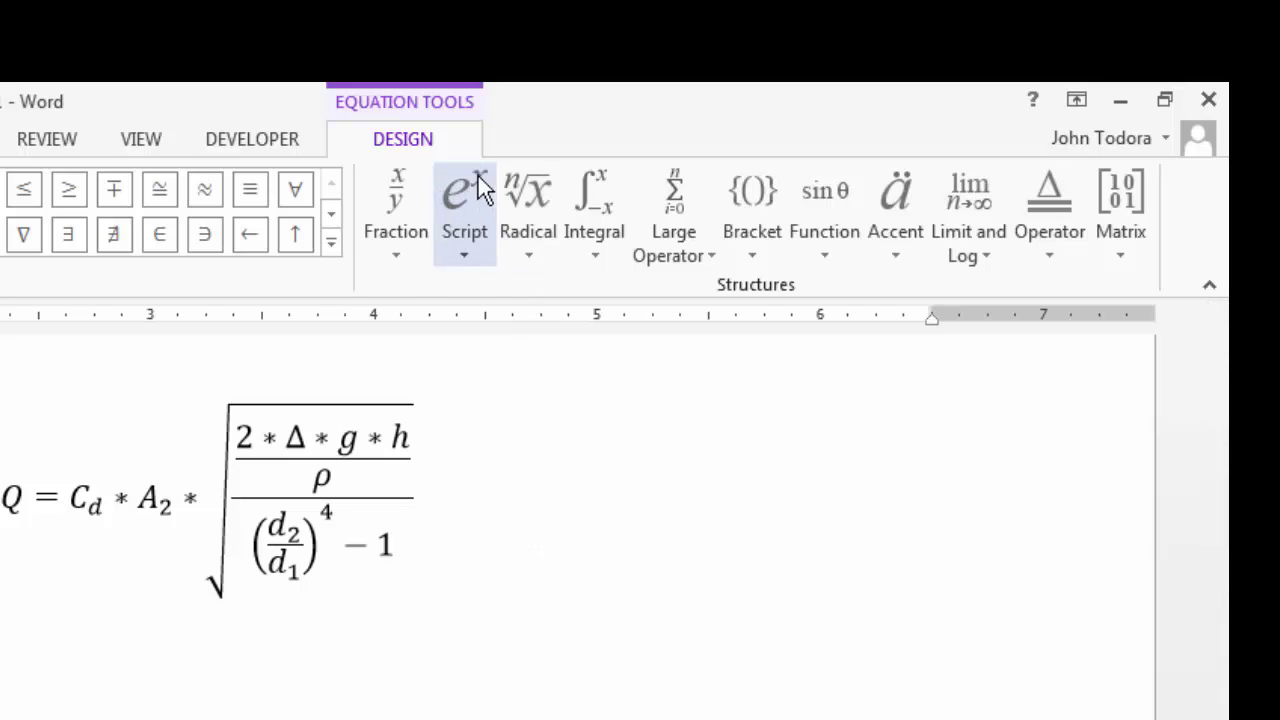
# Step: Add a subscript structure after the equals sign containing C with subscript d, followed by an asterisk outside the subscript
pyautogui.click(466, 254)
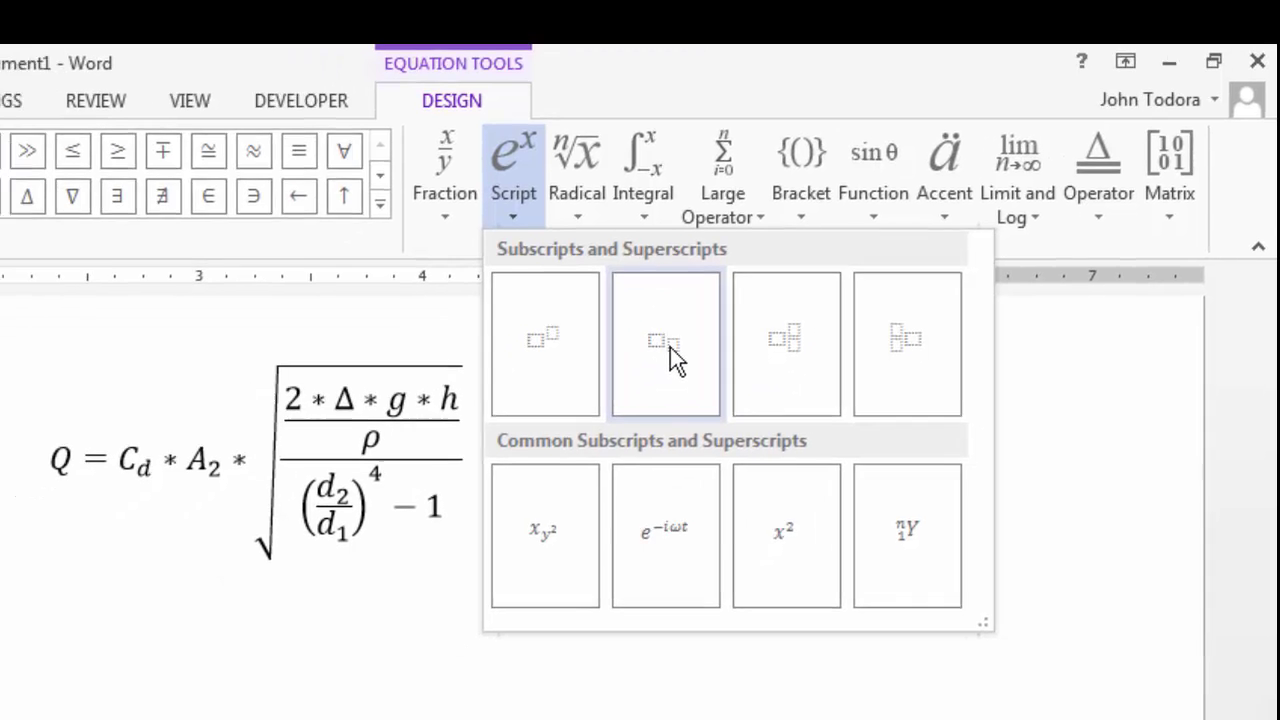
pyautogui.click(670, 347)
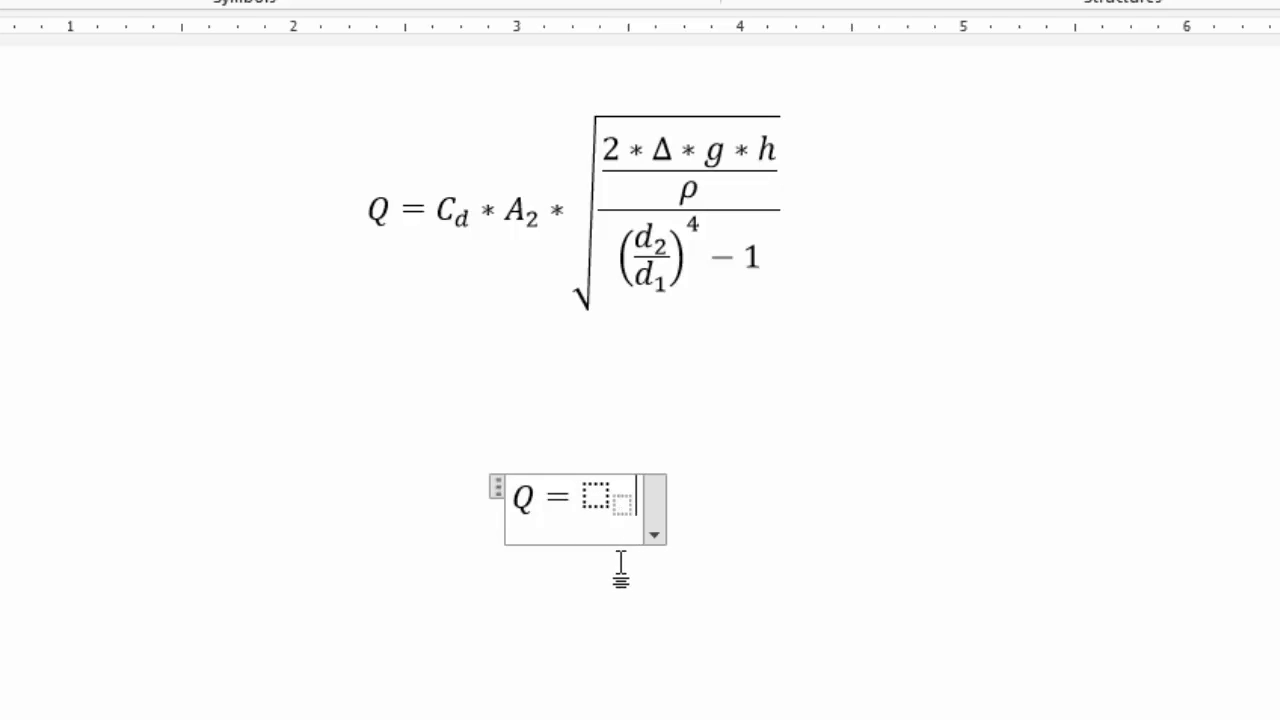
pyautogui.click(595, 496)
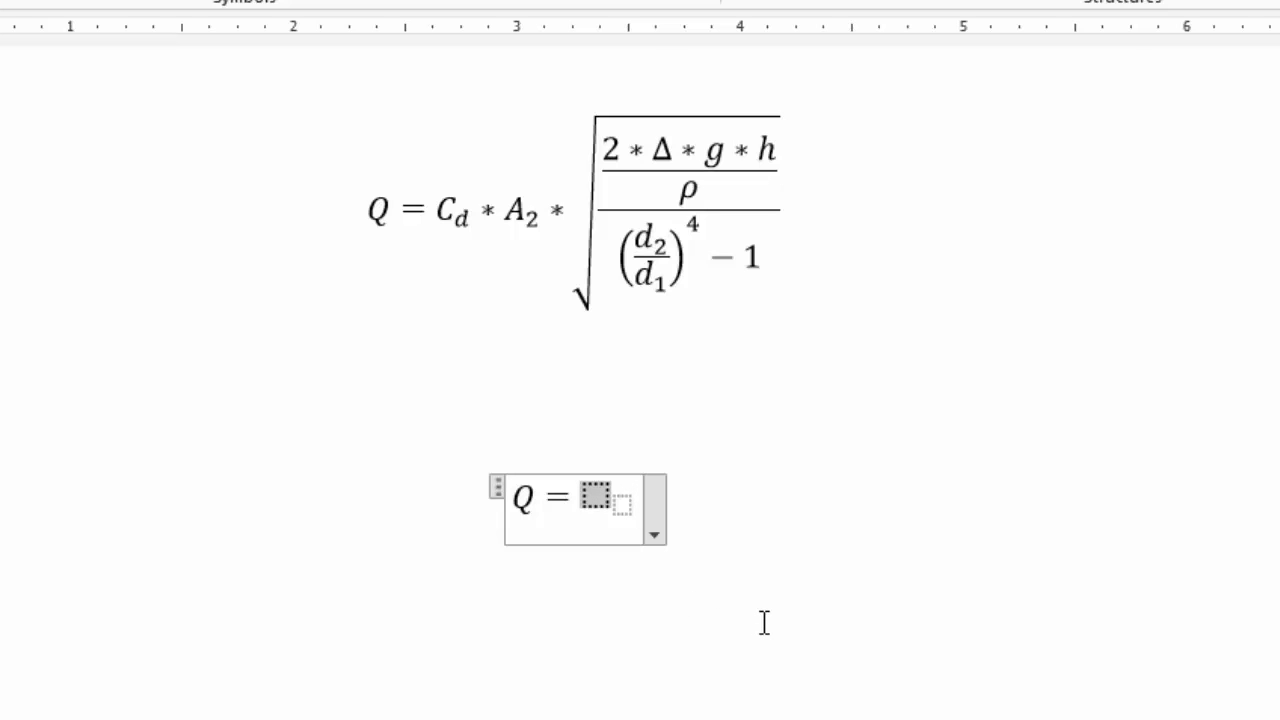
pyautogui.write('C')
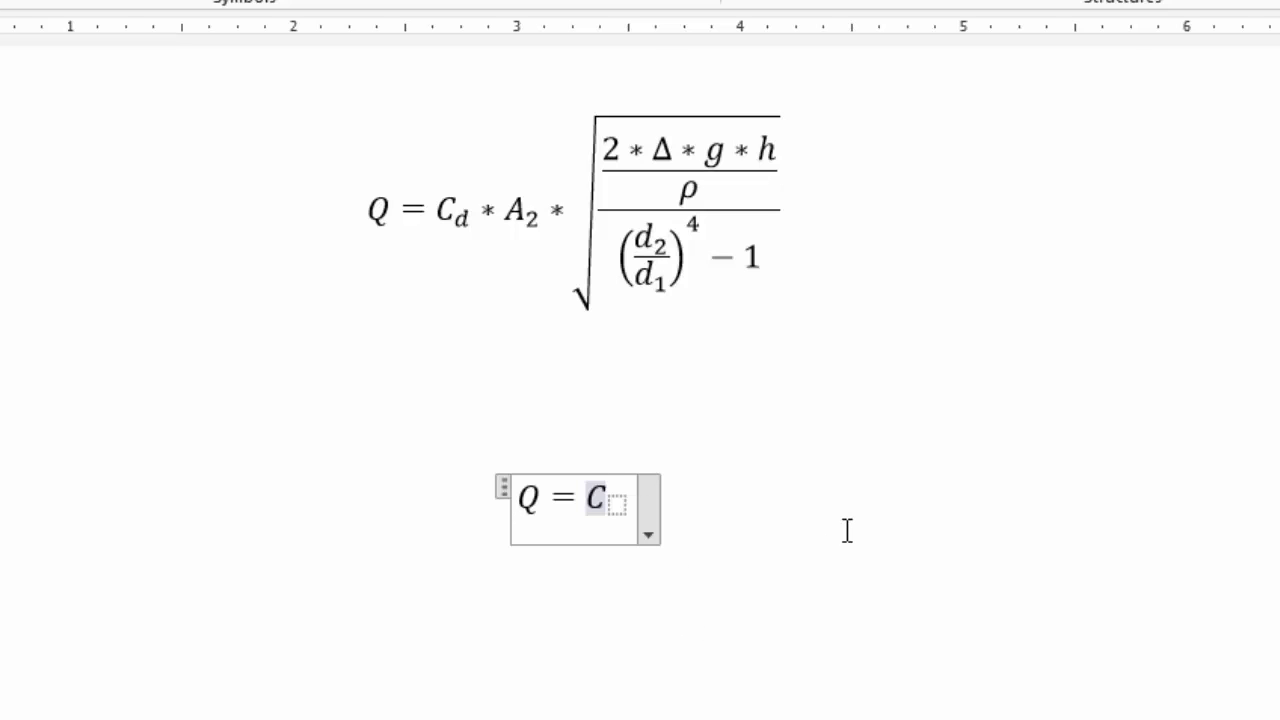
pyautogui.press('Right')
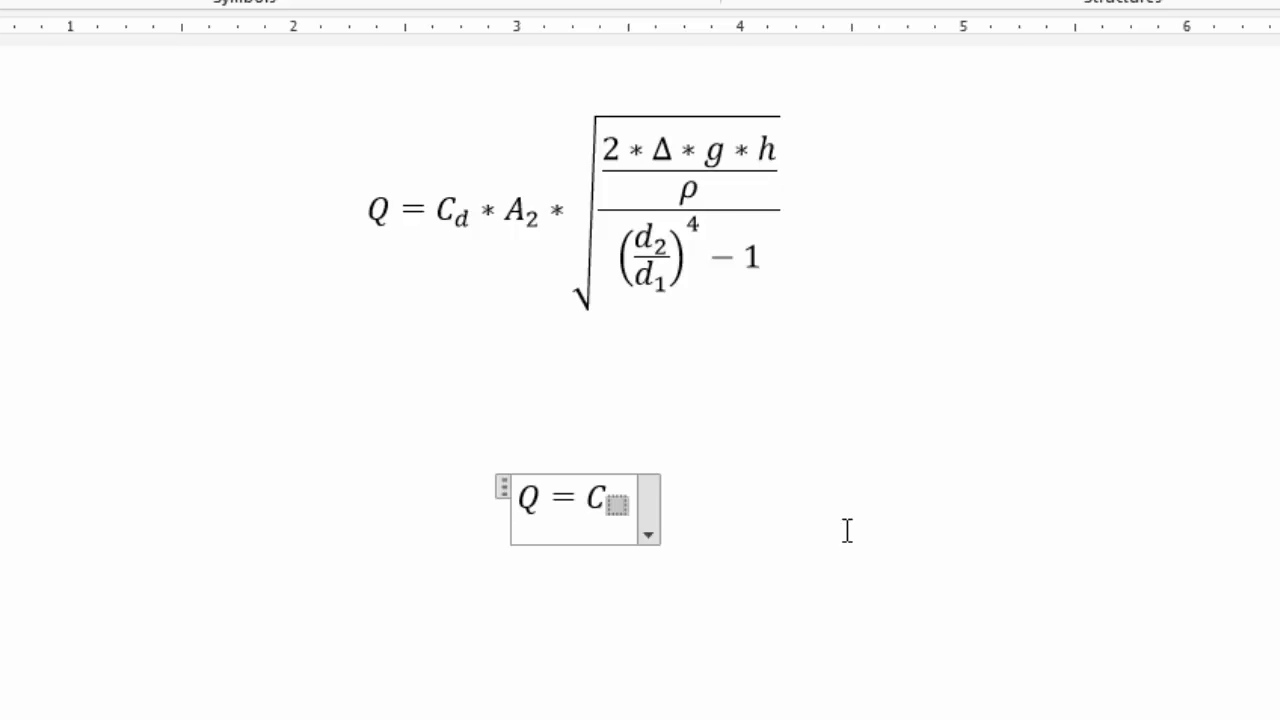
pyautogui.write('d')
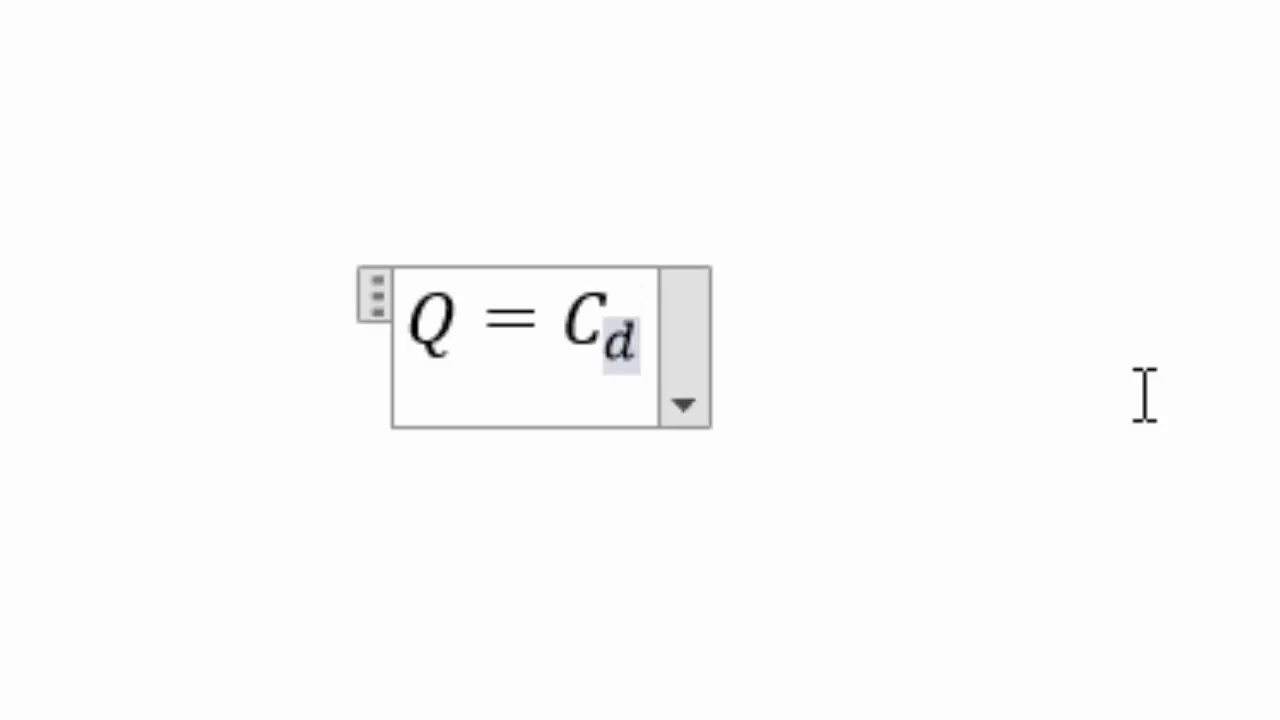
pyautogui.press('Right')
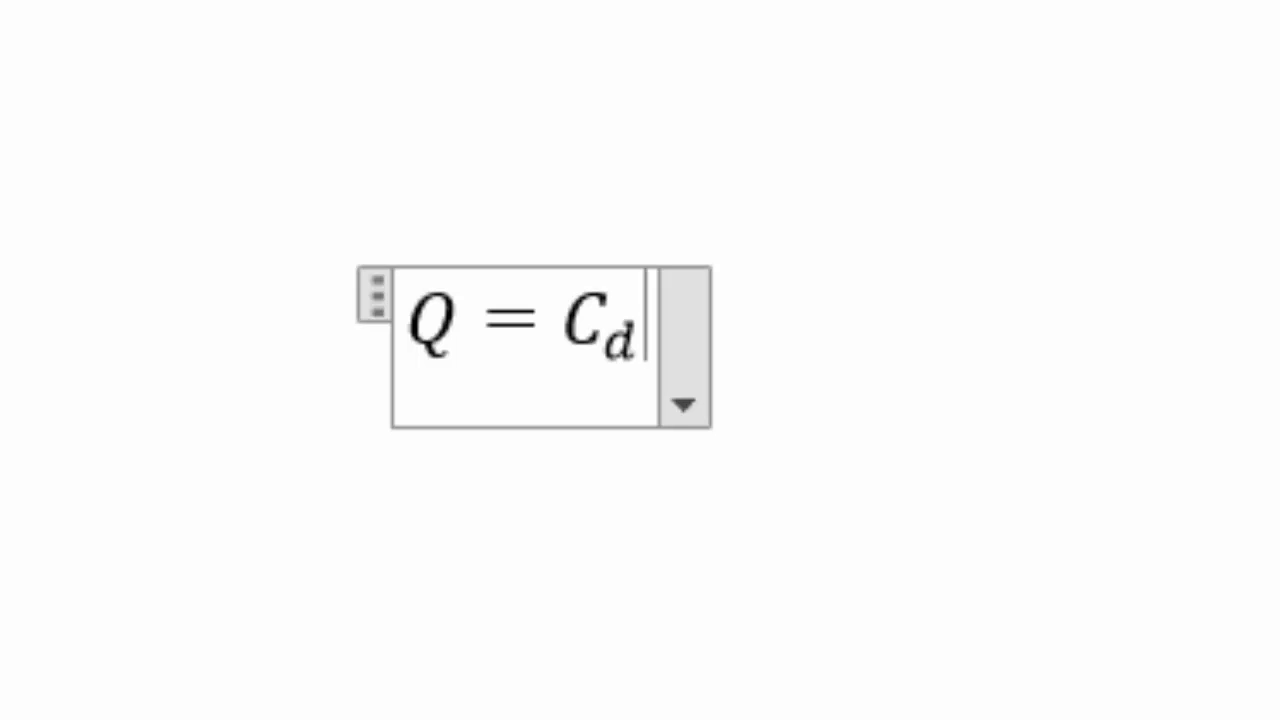
pyautogui.write('*')
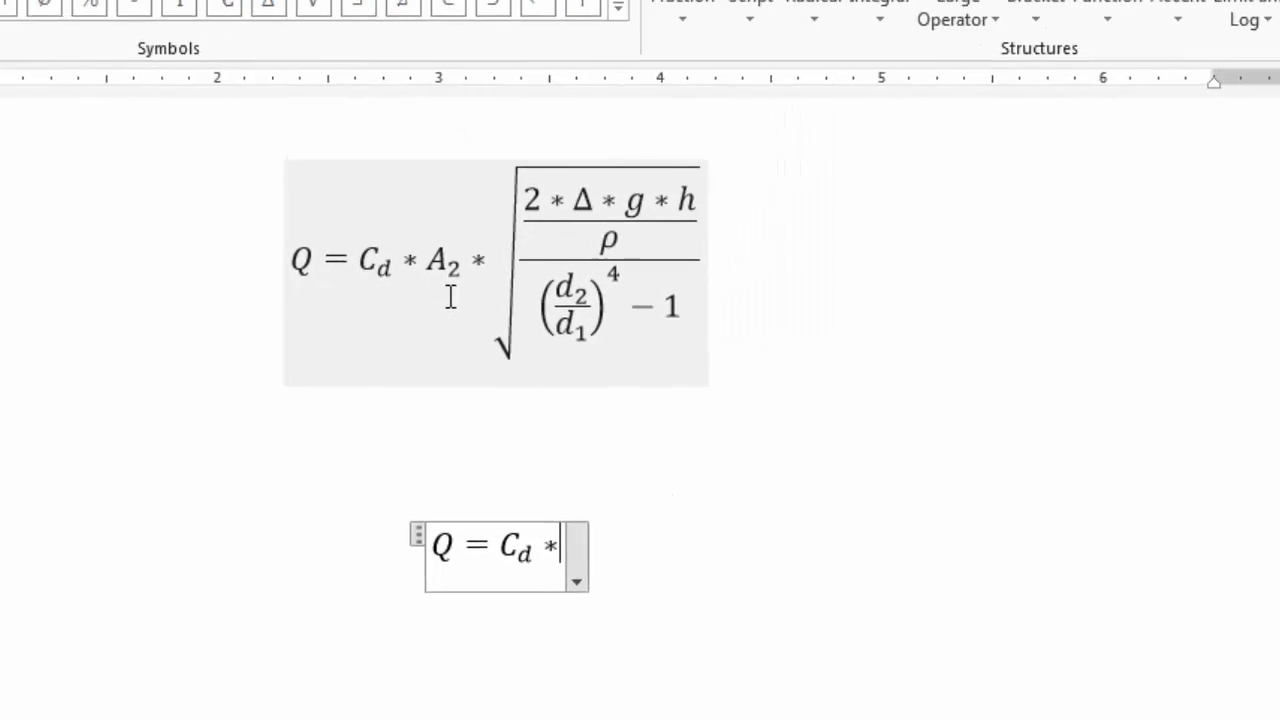
# Step: Append a subscript structure containing A with subscript 2, followed by an asterisk outside the subscript
pyautogui.click(642, 108)
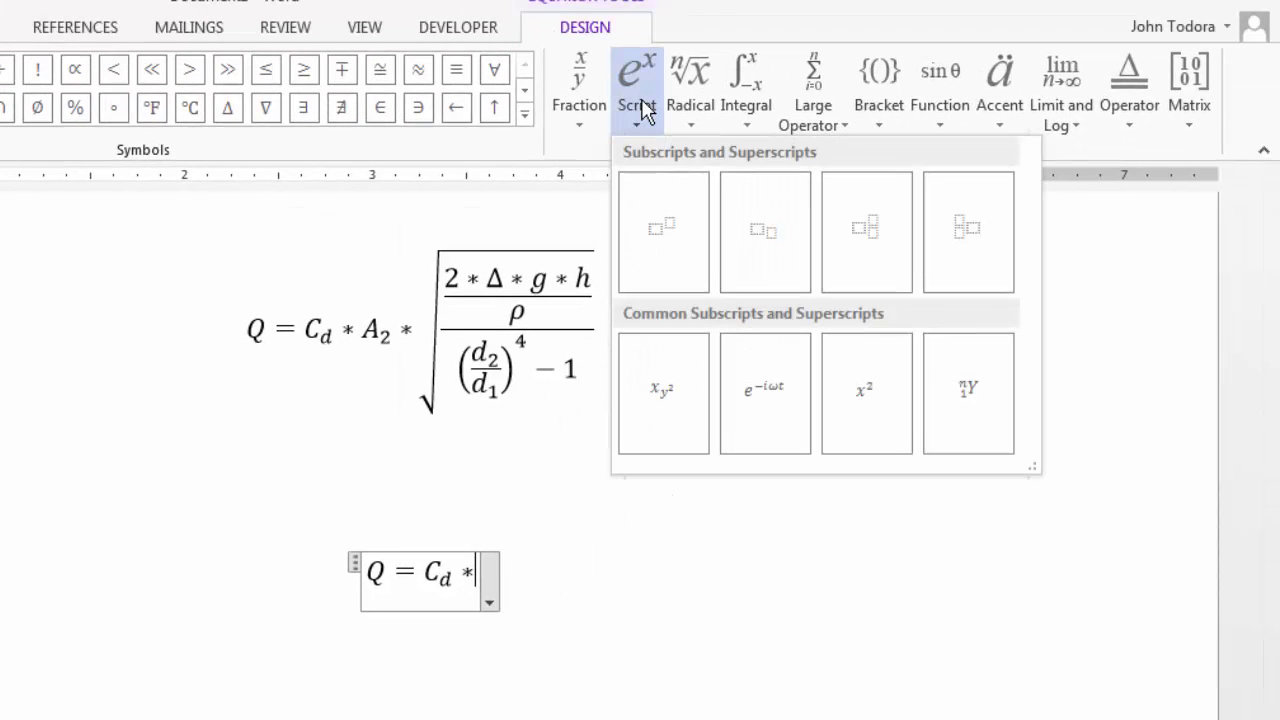
pyautogui.click(760, 255)
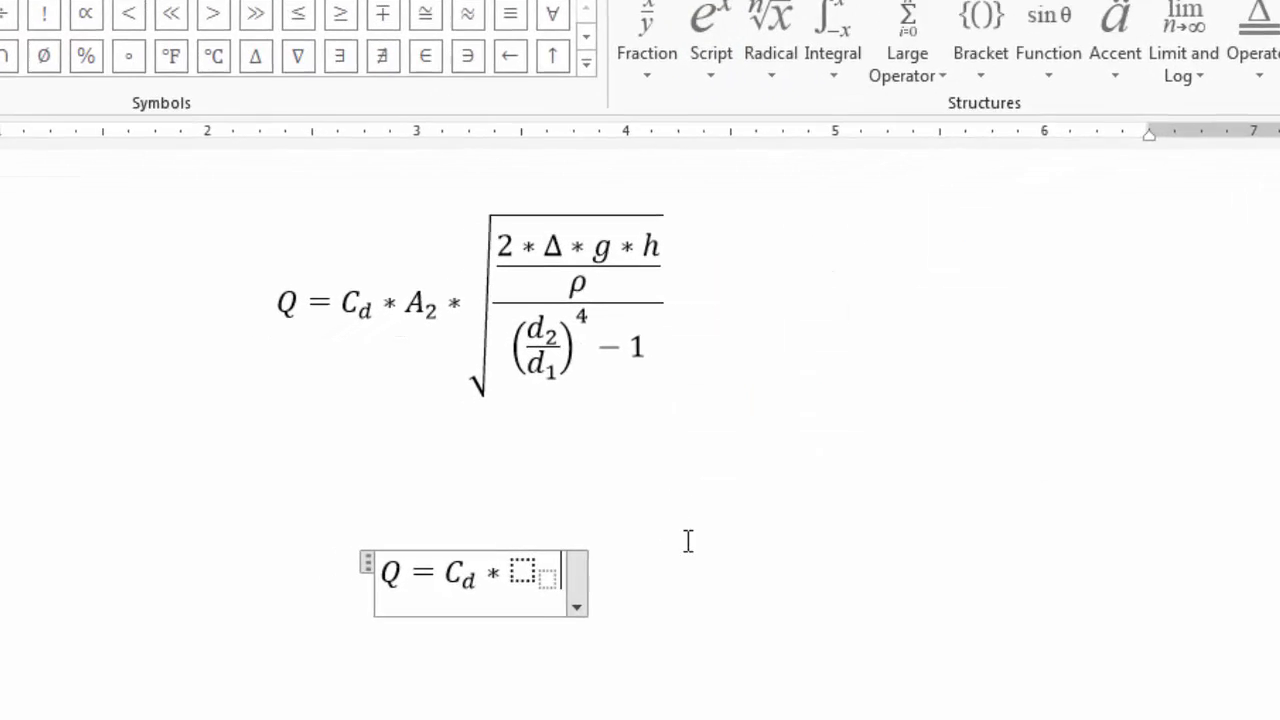
pyautogui.click(522, 570)
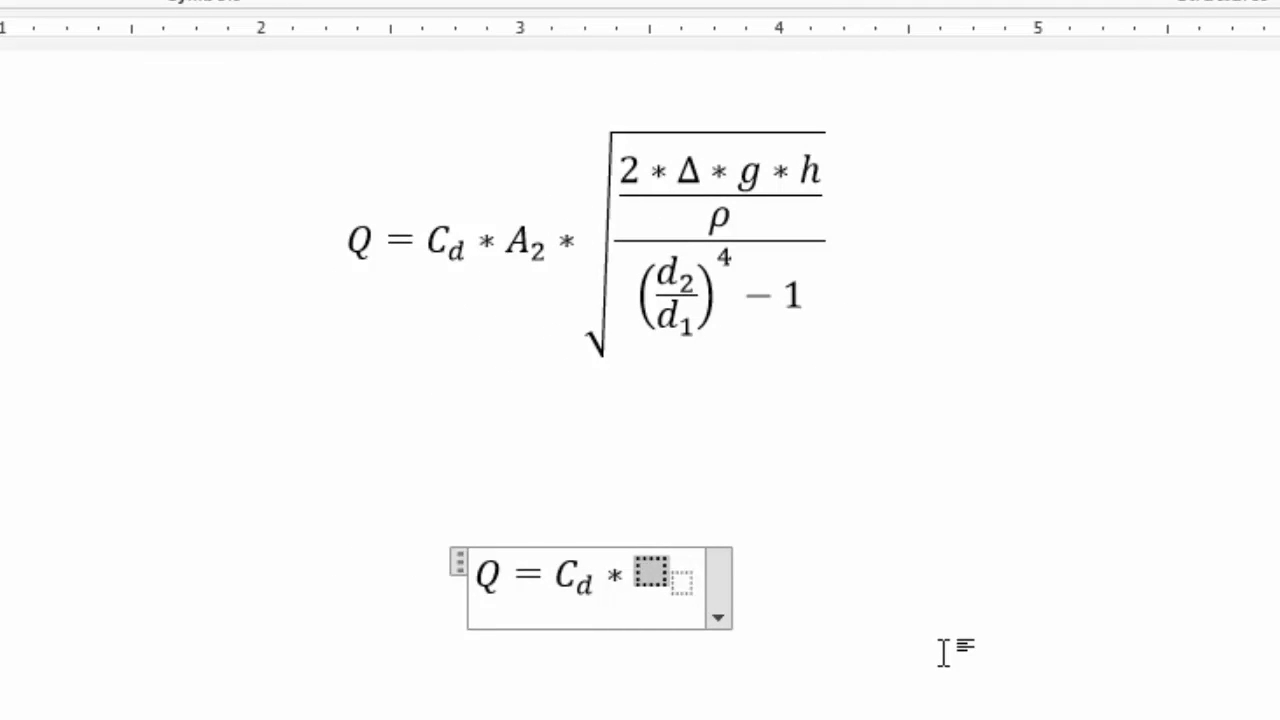
pyautogui.write('A')
pyautogui.press('Right')
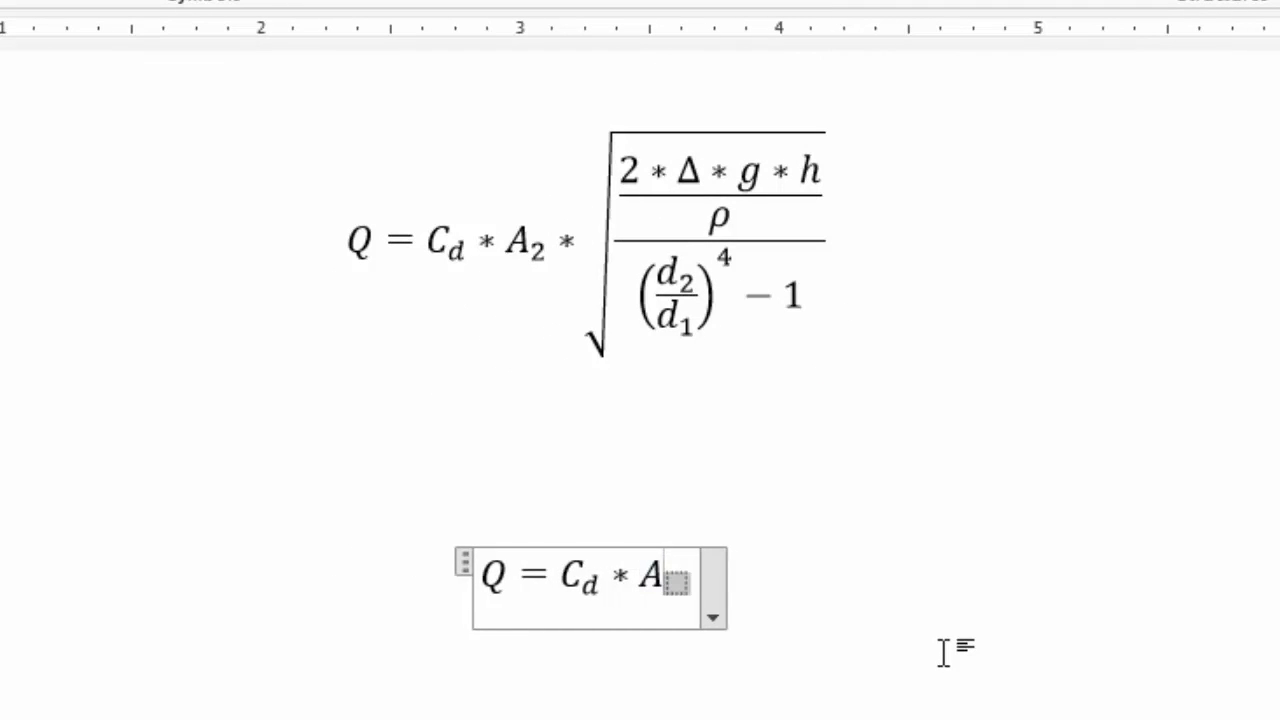
pyautogui.write('2')
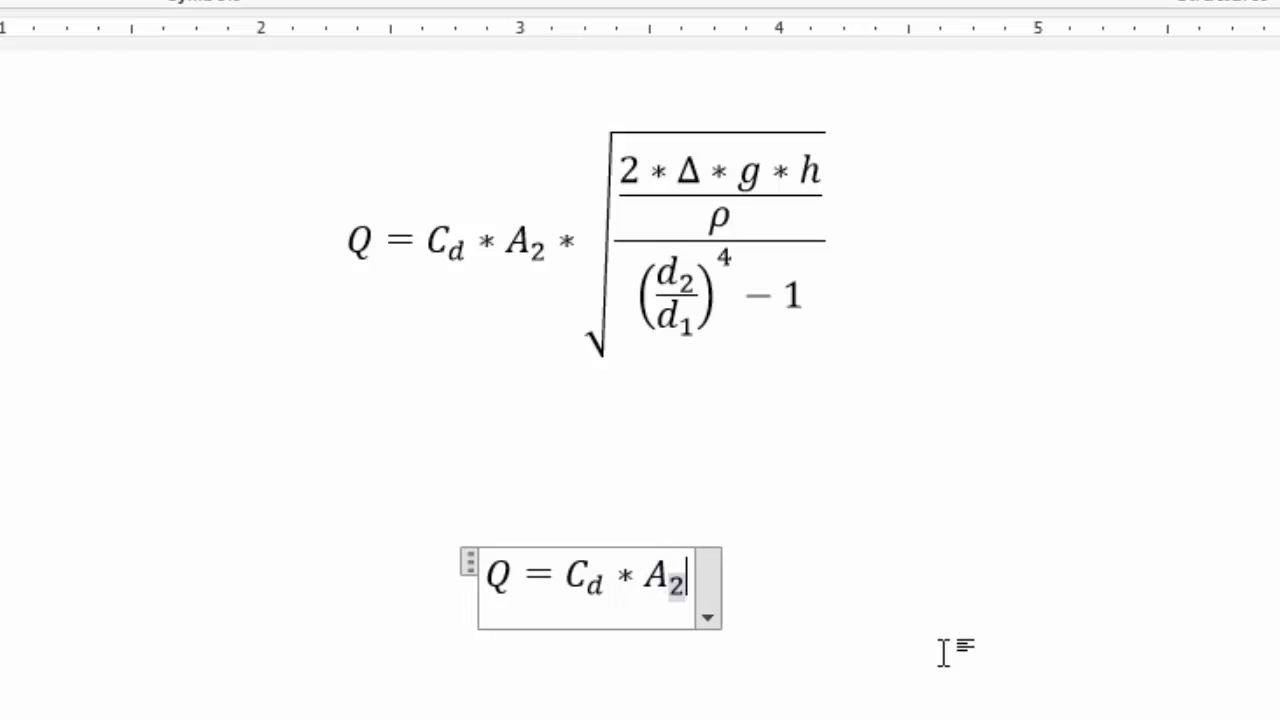
pyautogui.press('Right')
pyautogui.write('*')
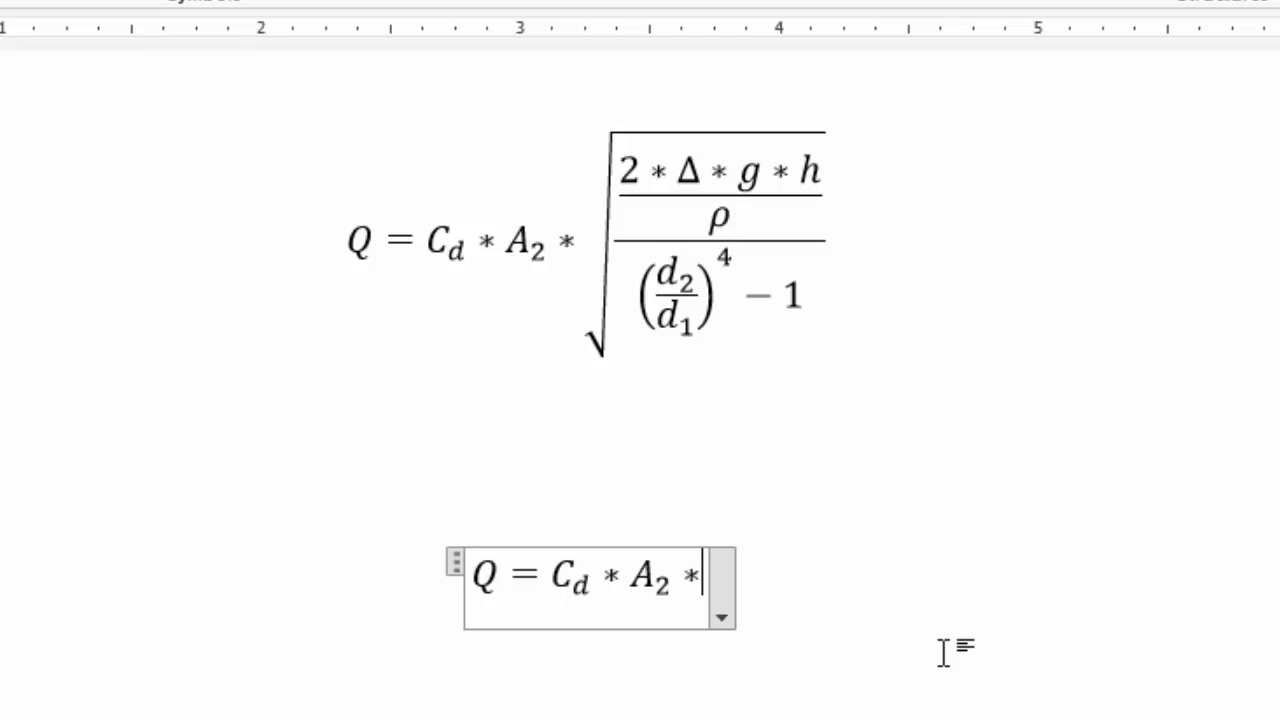